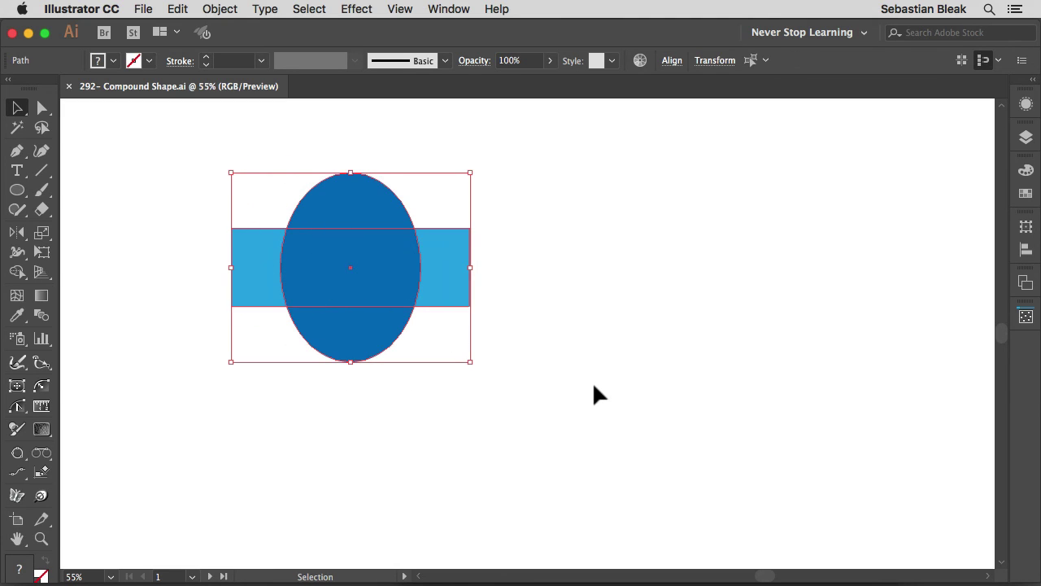
- Duplicate the blue rectangle-and-ellipse pair to the right, keeping the copy level with the original
key("alt")
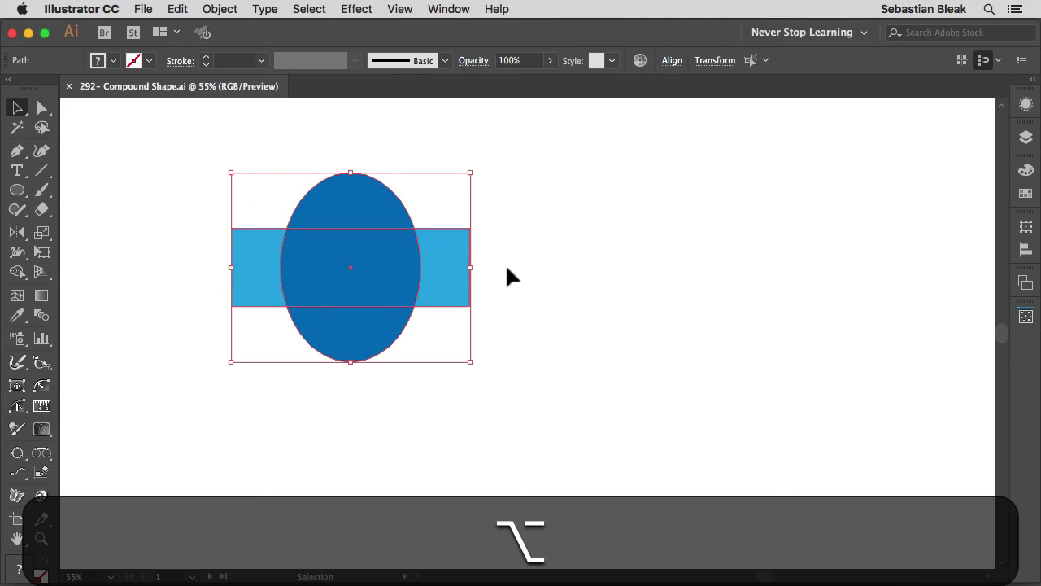
left_click_drag(383, 270, 677, 272)
key("shift")
left_click(524, 424)
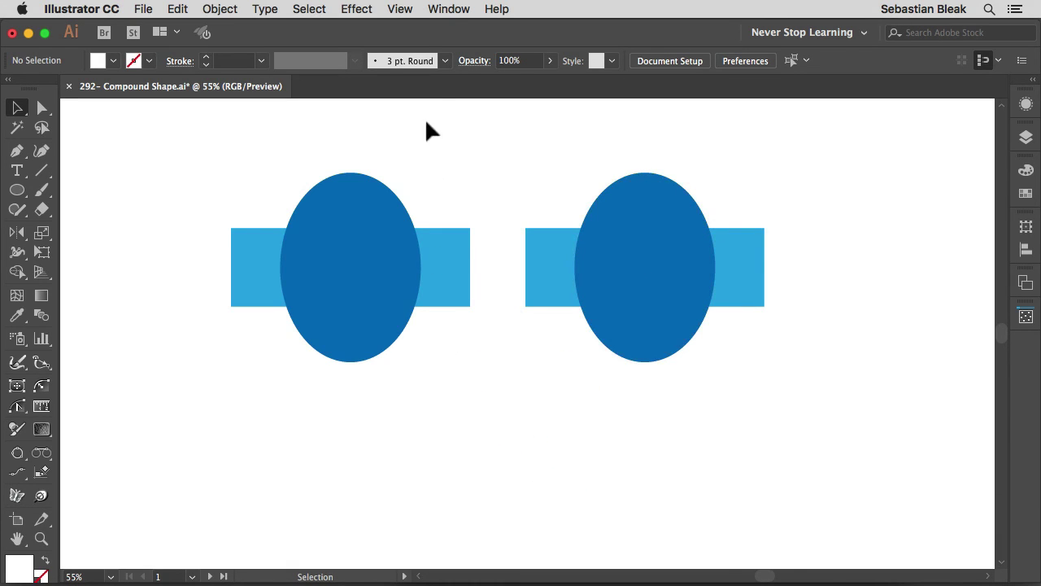
- Show the Pathfinder panel from the Window menu and marquee-select the left rectangle and ellipse
left_click(450, 10)
scroll(616, 252, "down", 1)
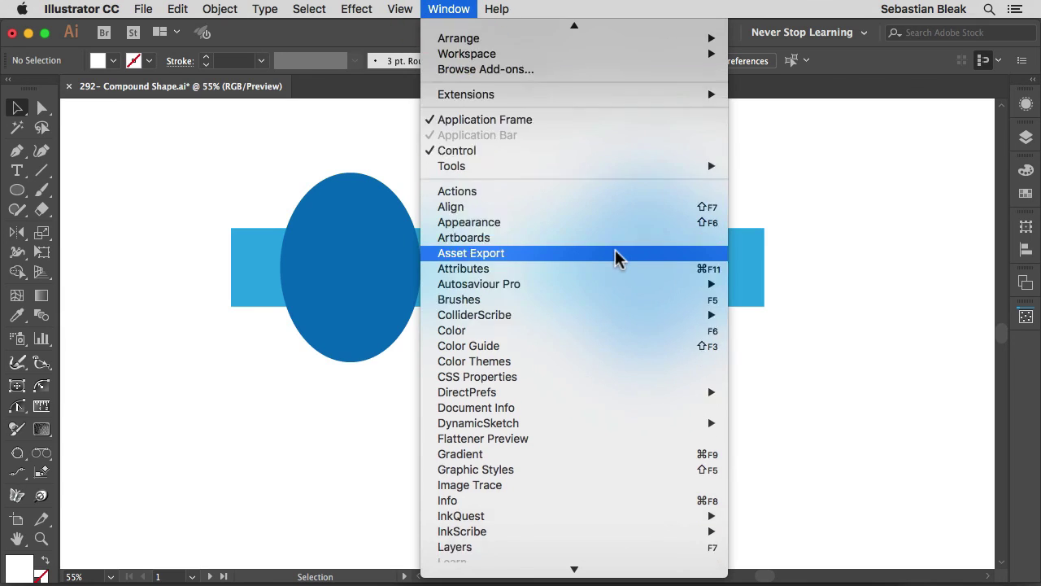
scroll(616, 255, "down", 10)
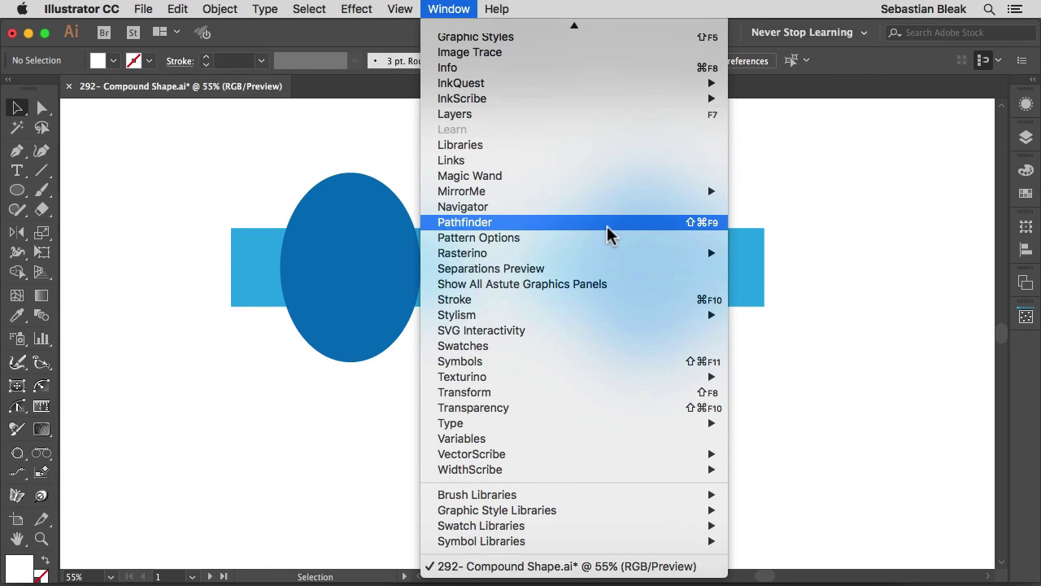
left_click(610, 224)
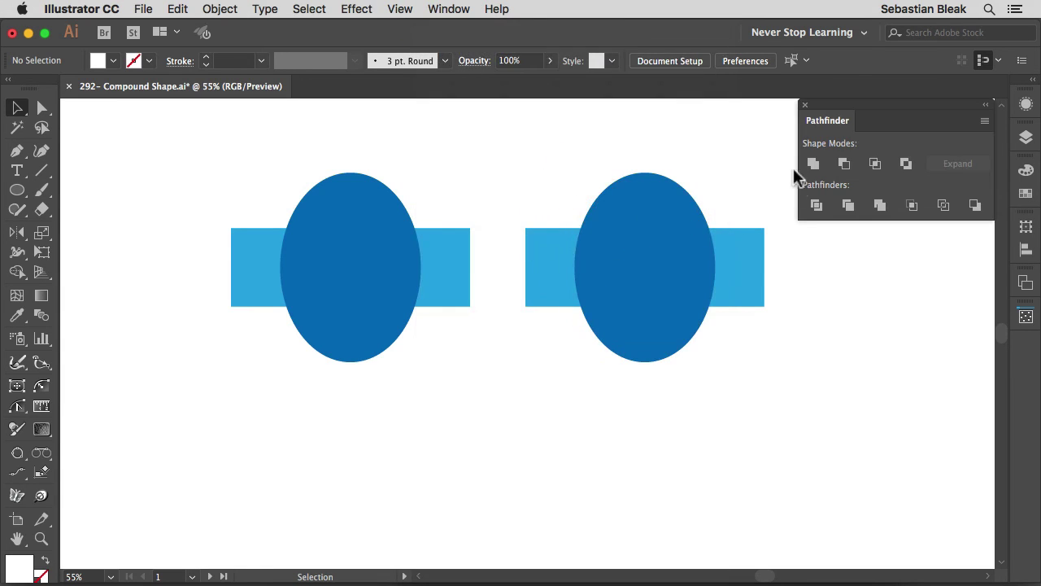
left_click(815, 128)
left_click_drag(434, 379, 250, 166)
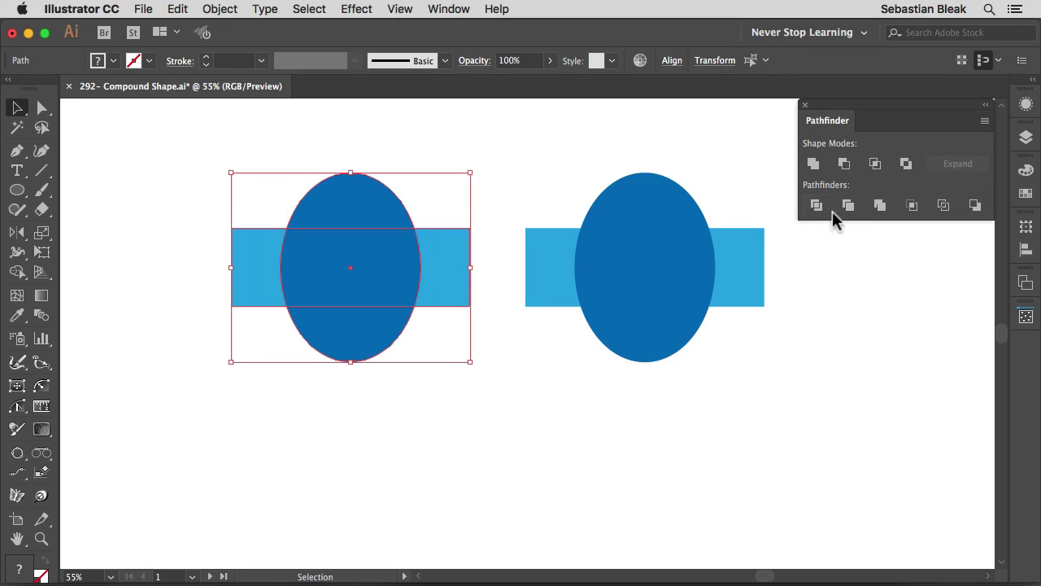
- Unite the left rectangle and ellipse, check the single outline in Outline view, then select the right pair
left_click(813, 165)
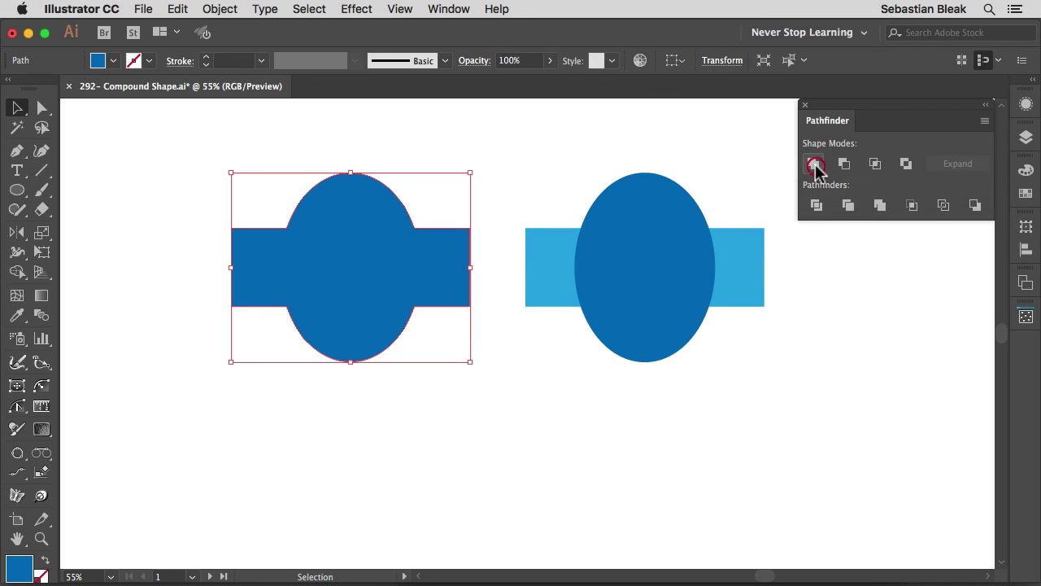
left_click(521, 342)
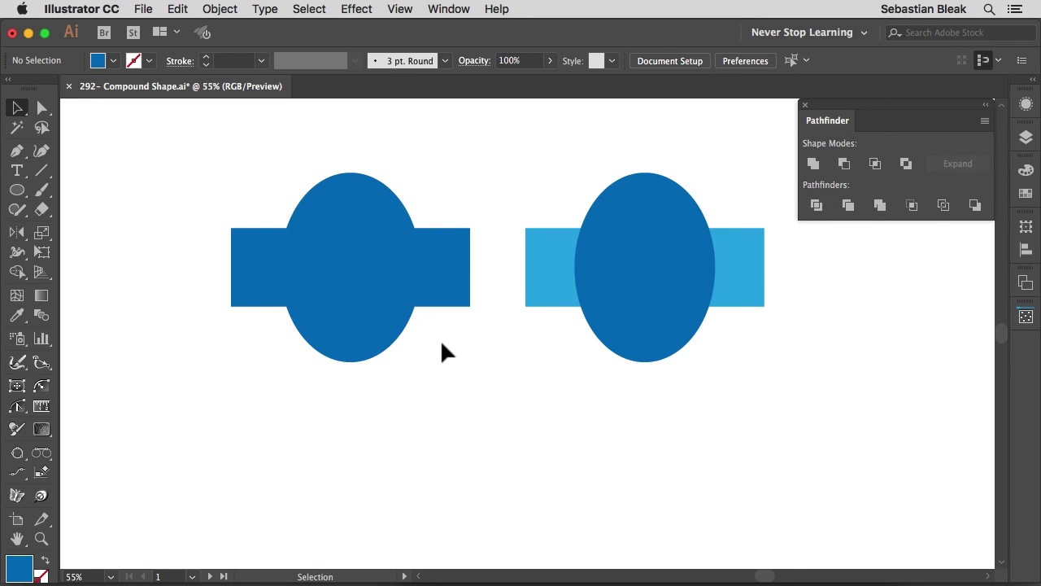
key("super")
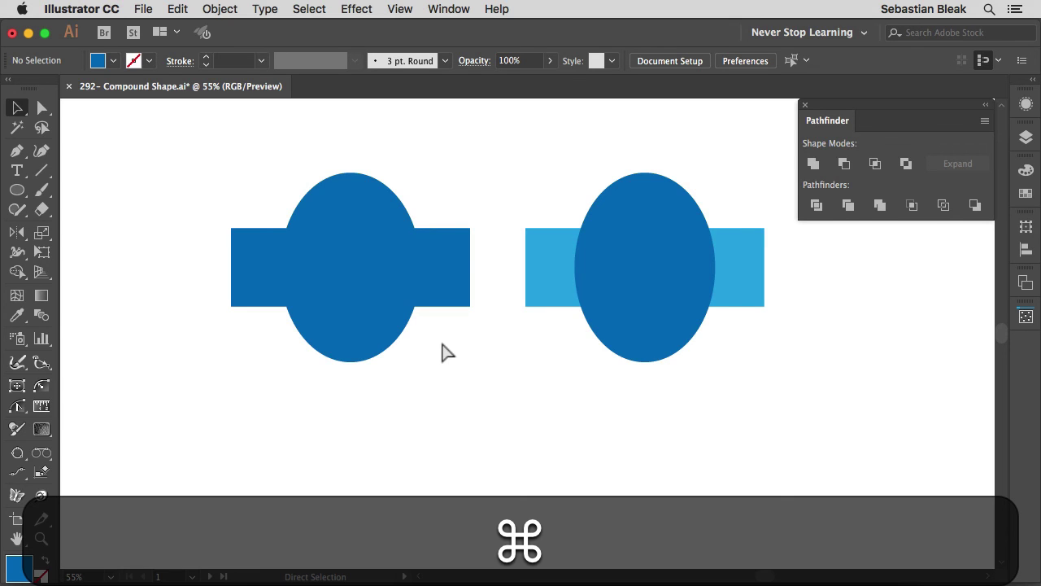
key("super+y")
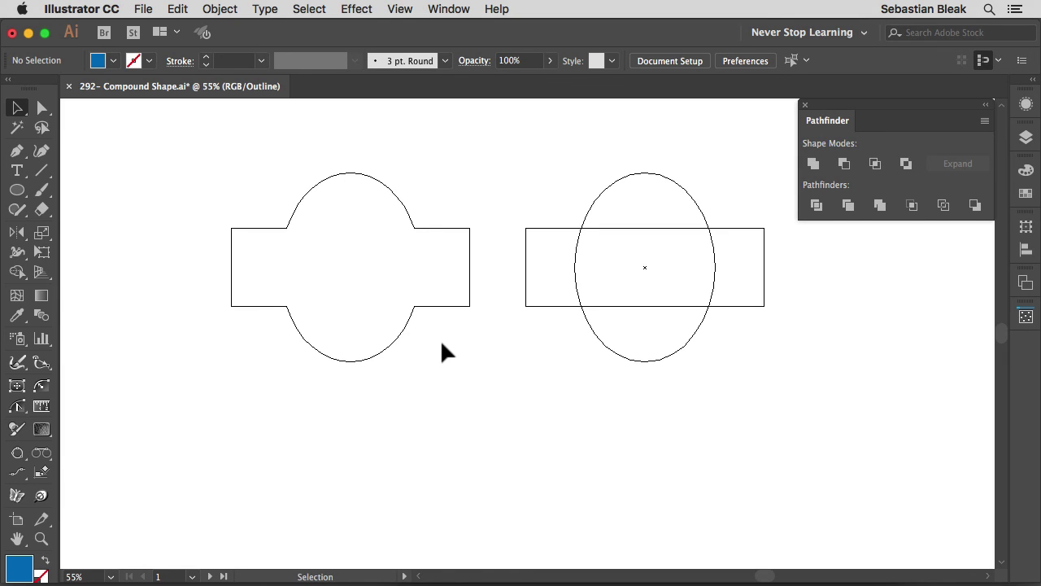
left_click(369, 292)
left_click(610, 272)
key("super+y")
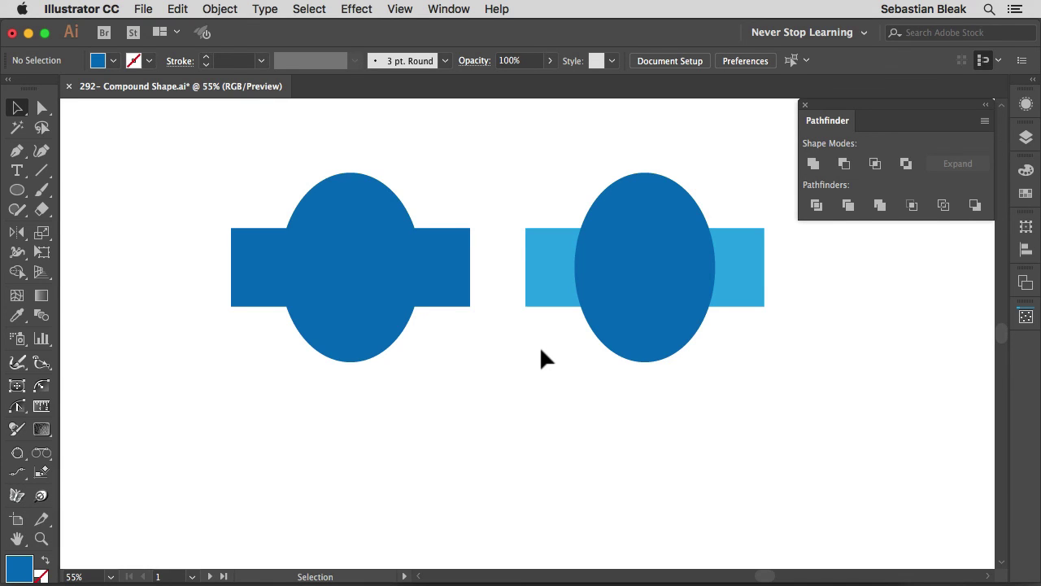
left_click_drag(516, 370, 662, 261)
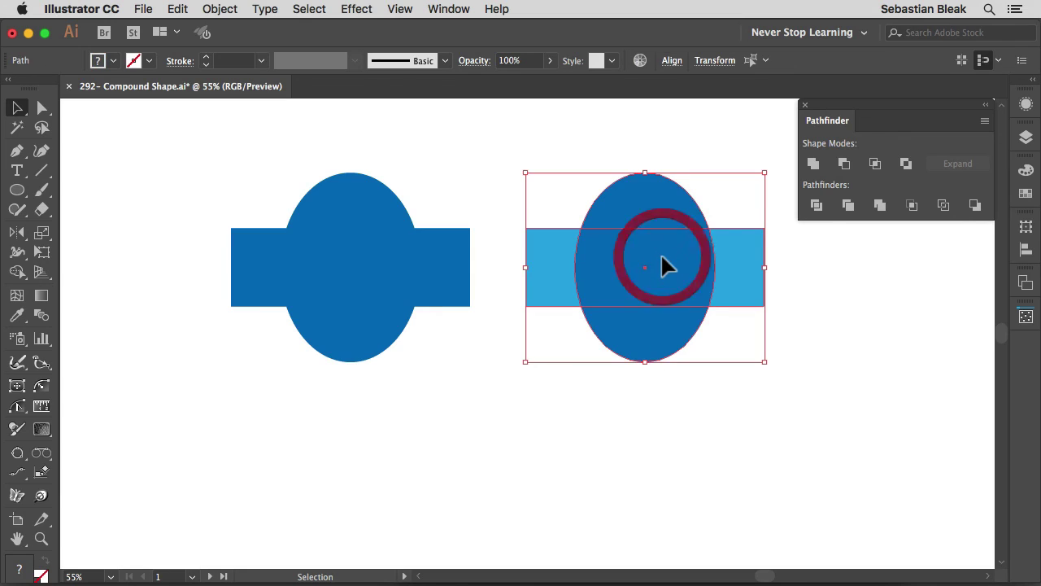
- Make the right pair an Option-Unite compound shape, check its two outlines, then move it up-right
key("alt")
left_click(812, 163, "alt")
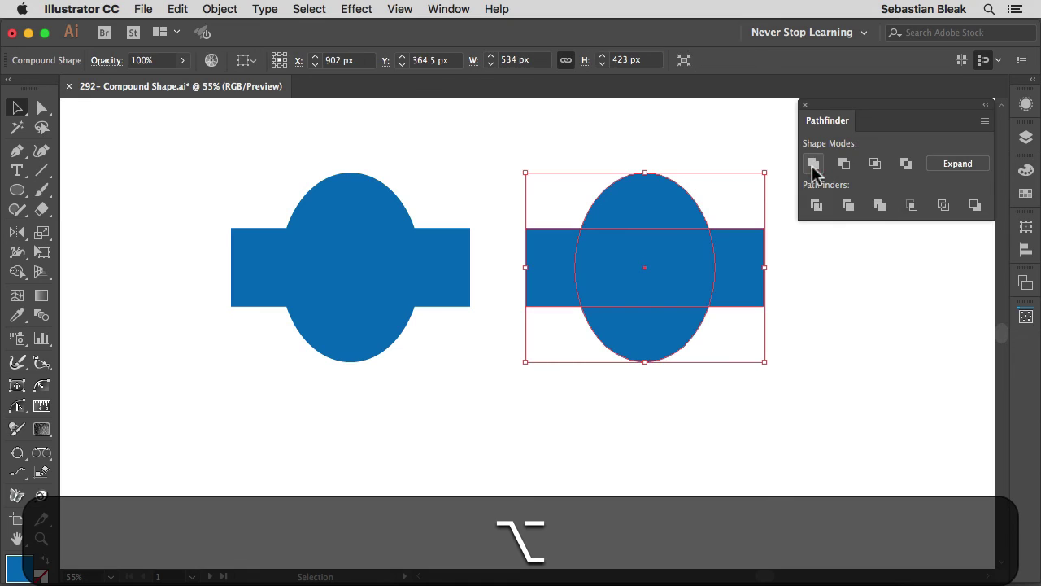
left_click(797, 322)
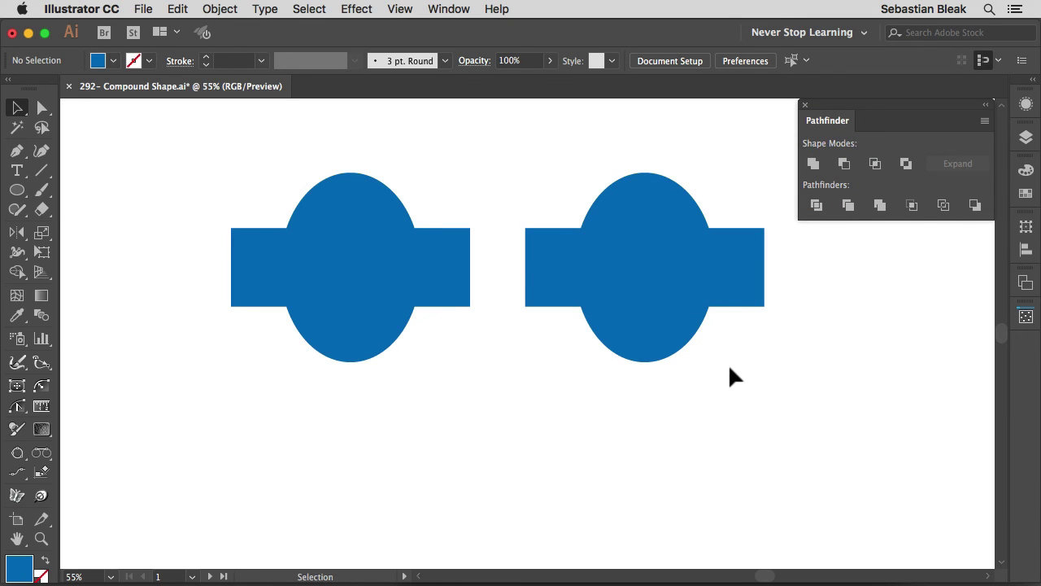
key("super+y")
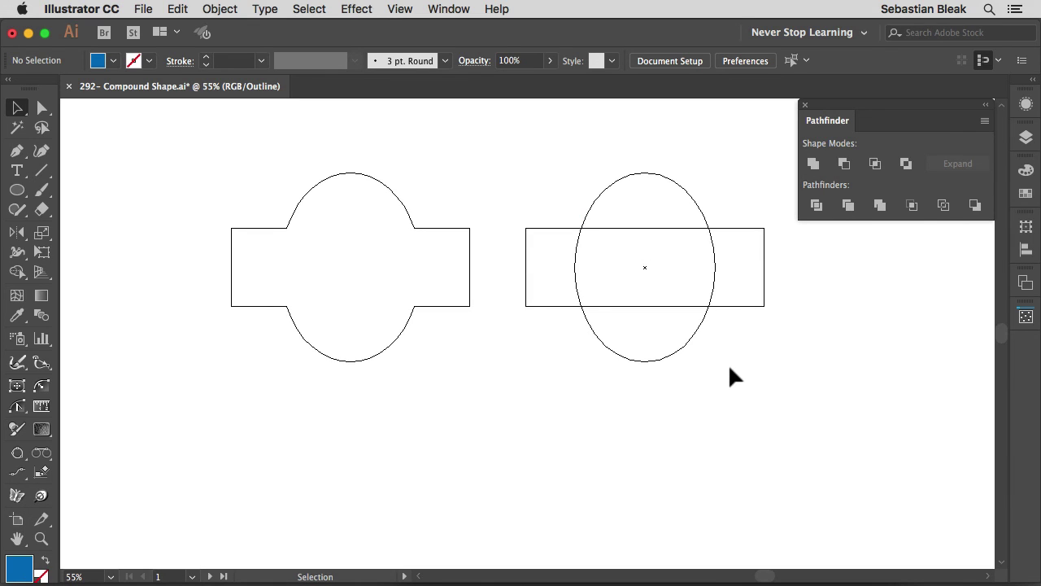
key("super+y")
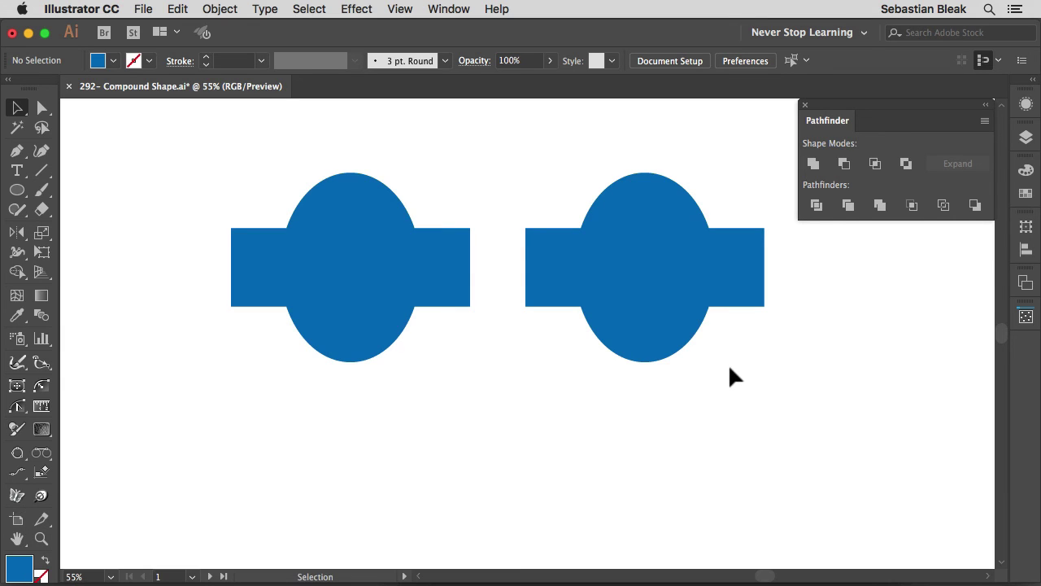
left_click_drag(644, 213, 679, 195)
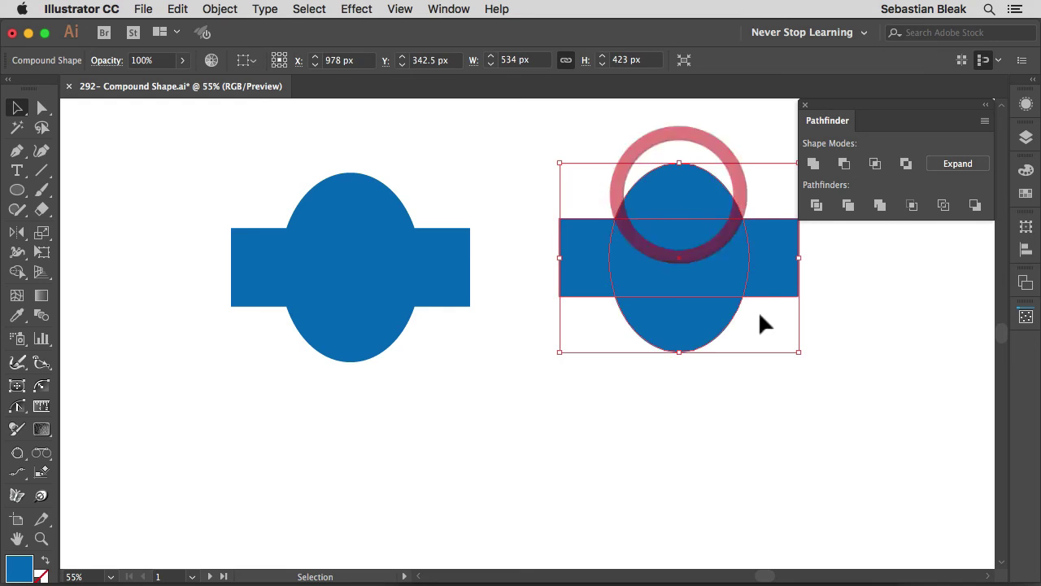
key("super+z")
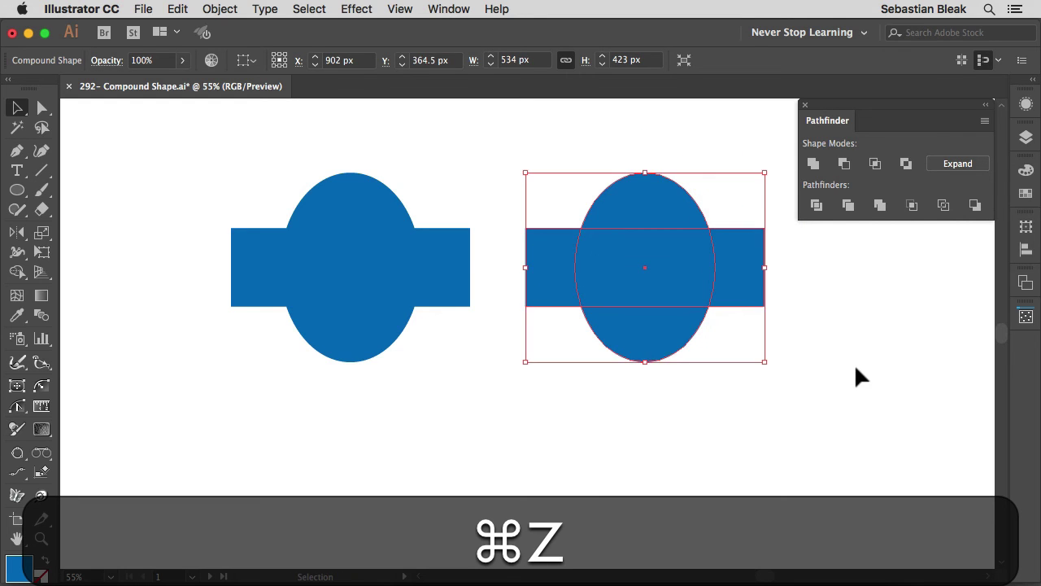
key("a")
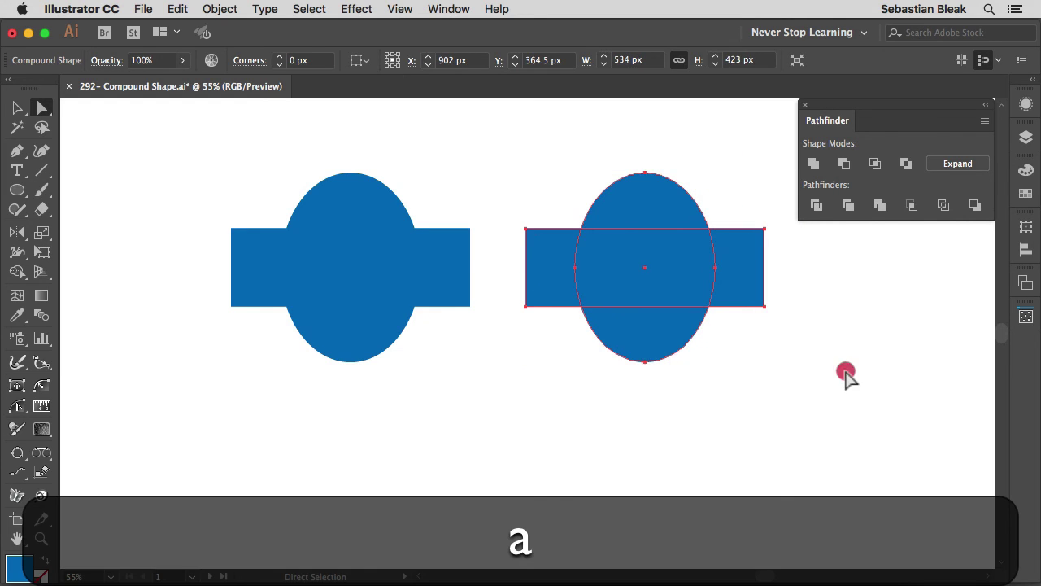
left_click(846, 374)
left_click_drag(635, 205, 603, 194)
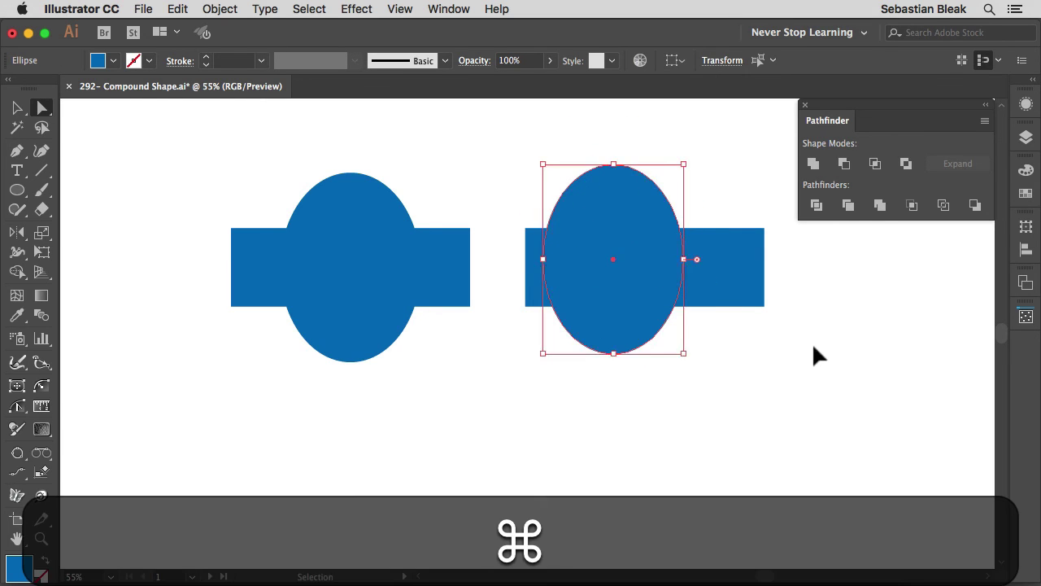
key("super+z")
key("v")
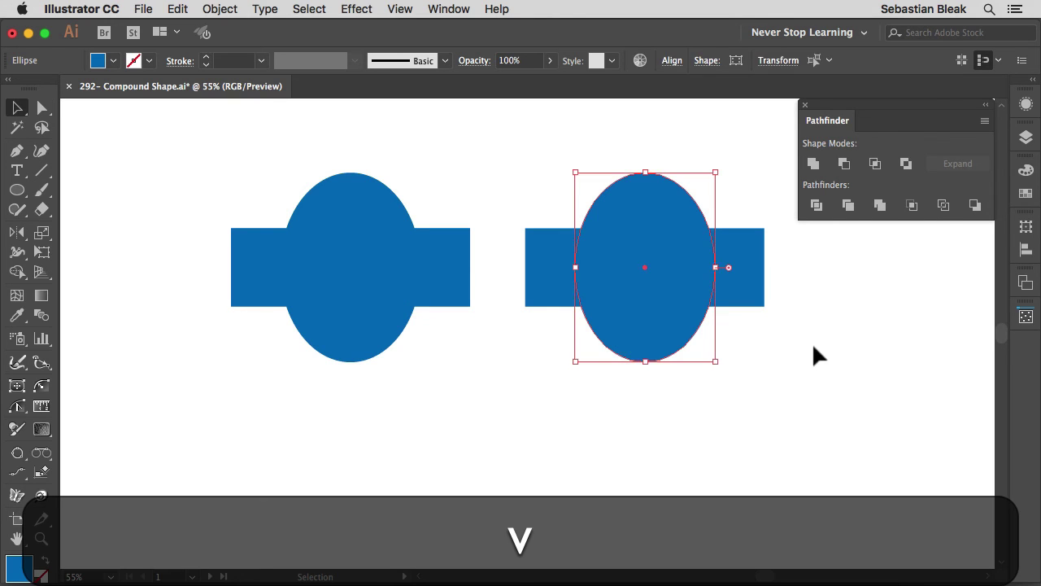
left_click(812, 342)
left_click_drag(765, 358, 633, 242)
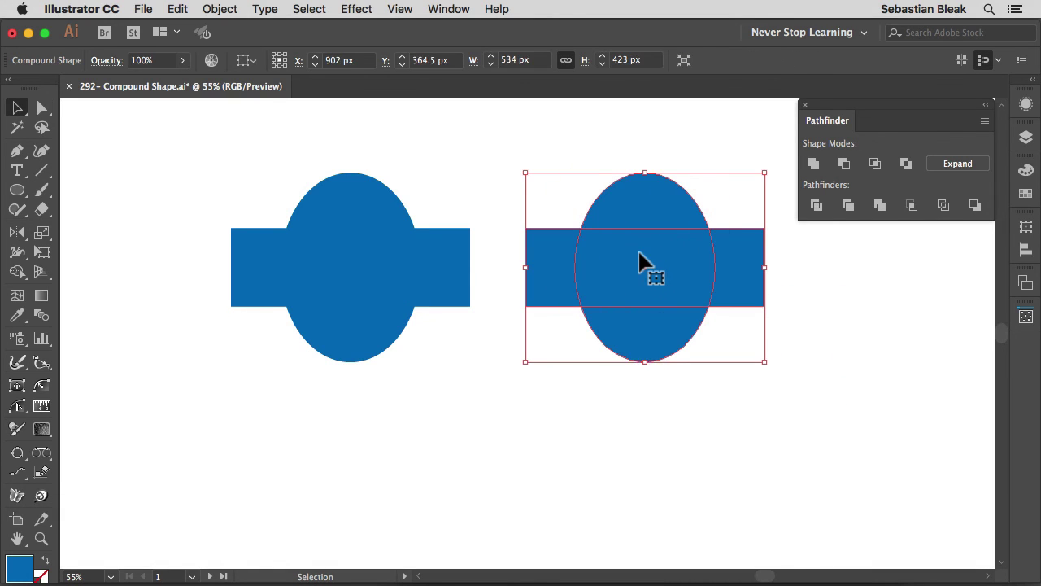
- Expand the right compound shape into one path, inspect it in Outline mode, then undo
left_click(936, 164)
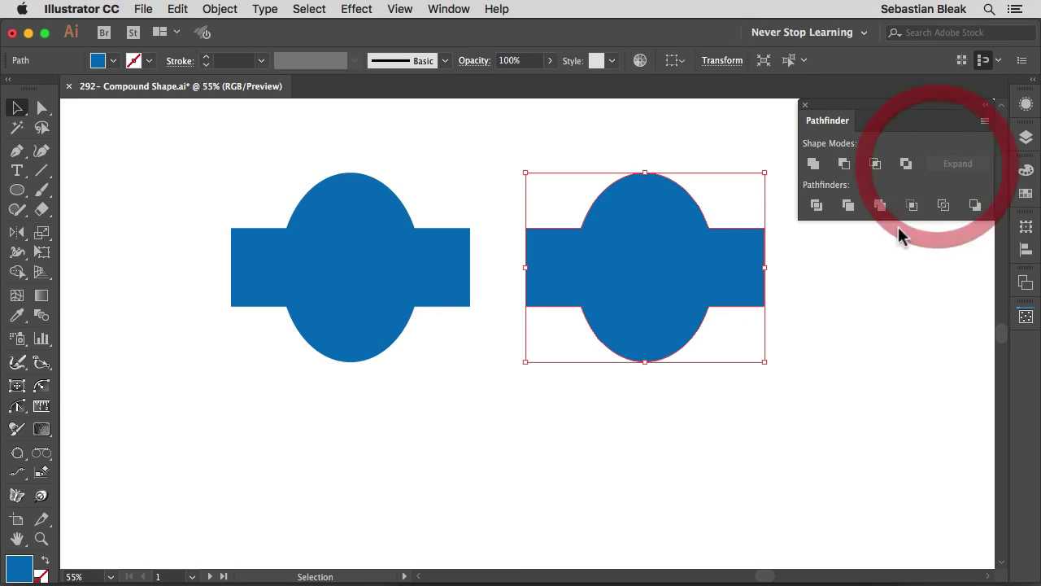
left_click(850, 307)
key("super+y")
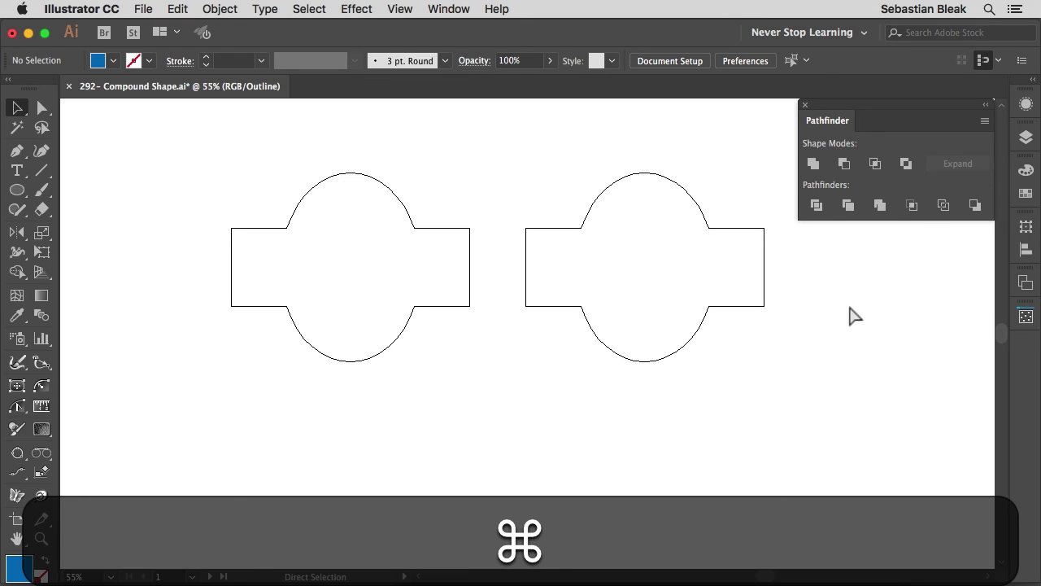
key("super+z")
- Return to Preview and release the right compound shape into separate paths via the Pathfinder menu
key("super")
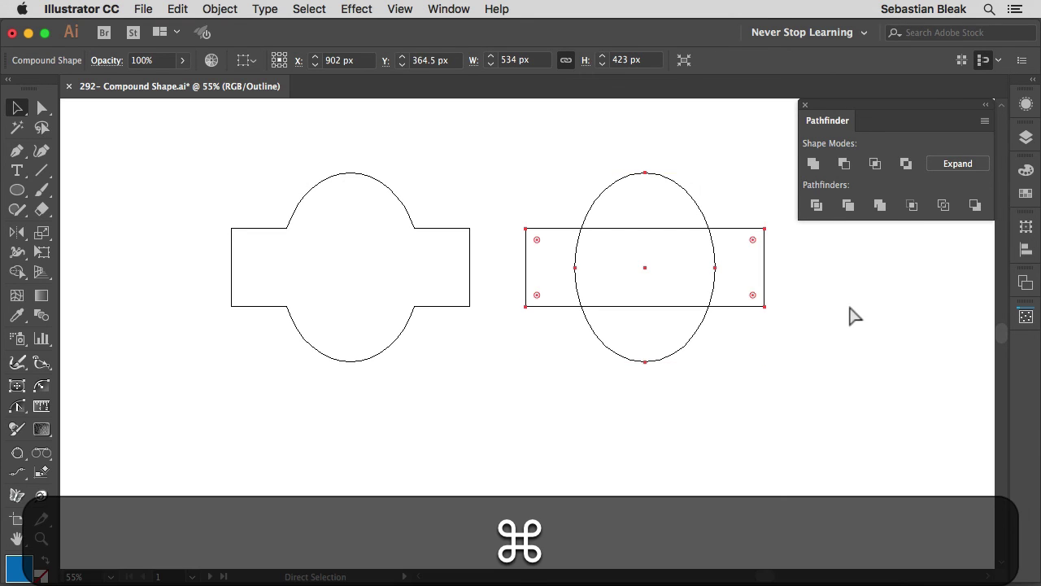
key("super+y")
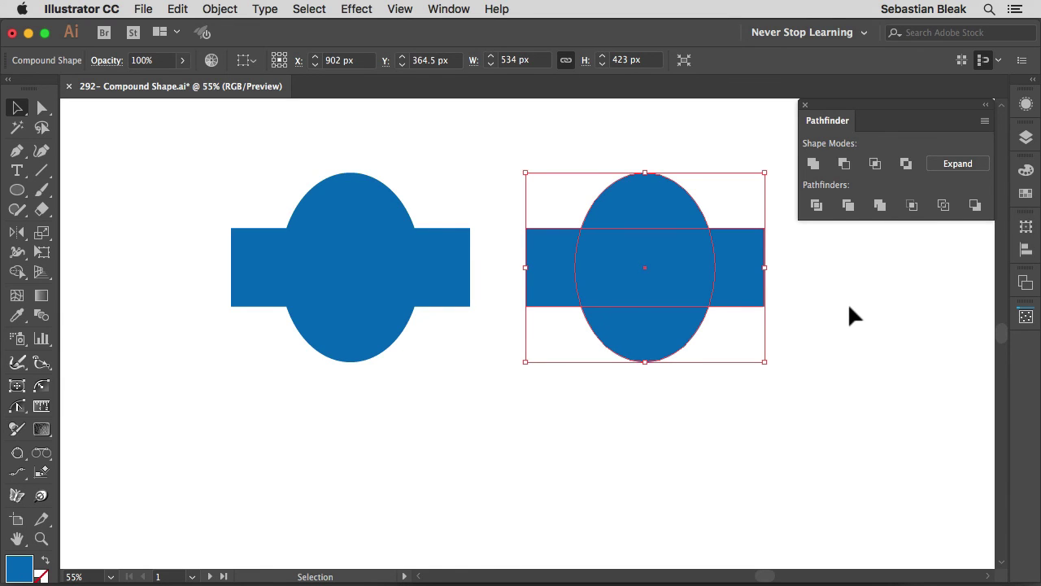
left_click(660, 257)
left_click(984, 122)
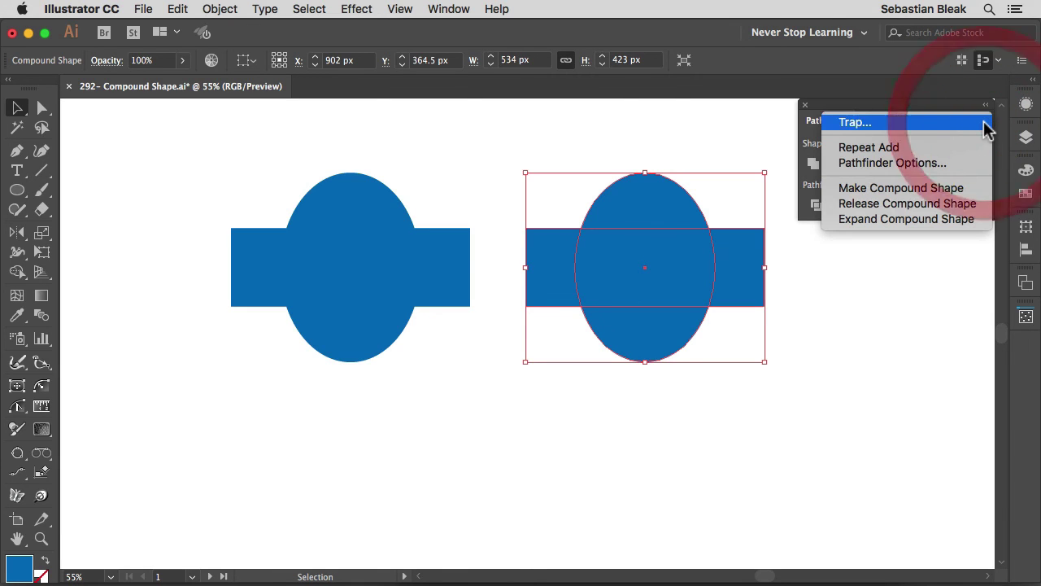
left_click(979, 203)
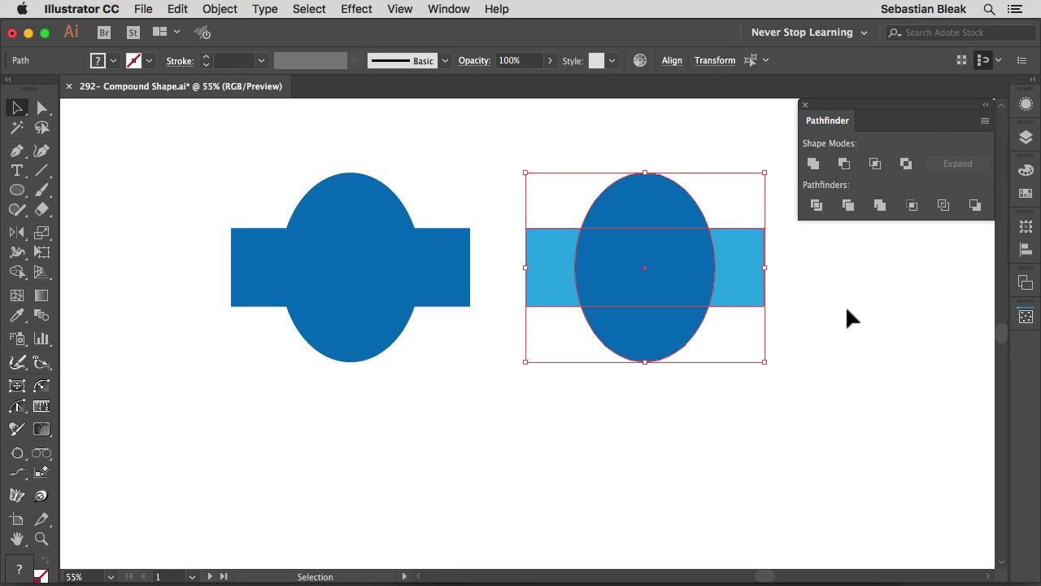
left_click(846, 308)
- Select the dark-blue ellipse and the light-blue rectangle together
left_click_drag(782, 339, 616, 231)
left_click(715, 400)
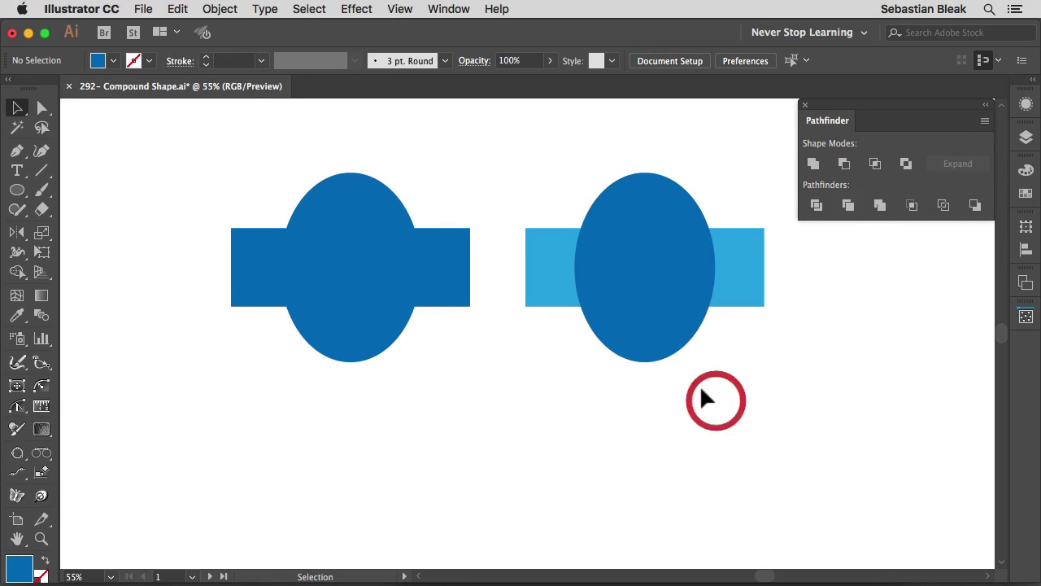
left_click(660, 309)
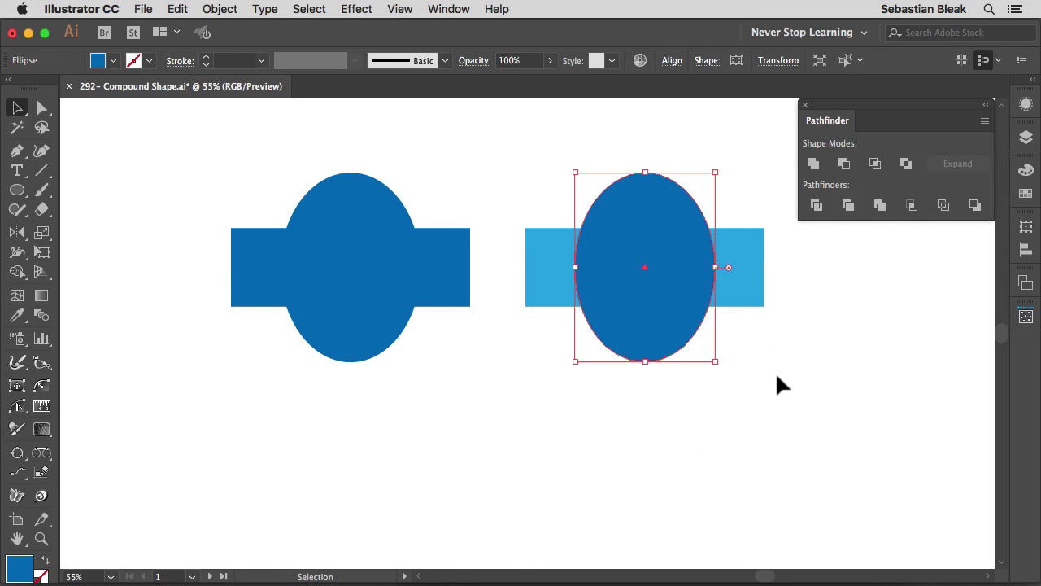
left_click(755, 291)
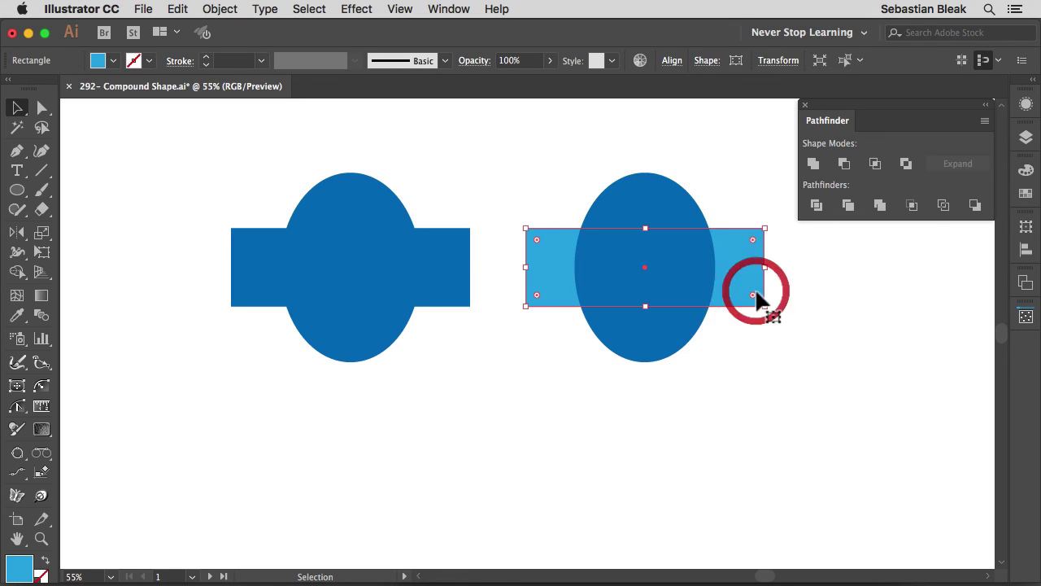
left_click_drag(755, 355, 575, 146)
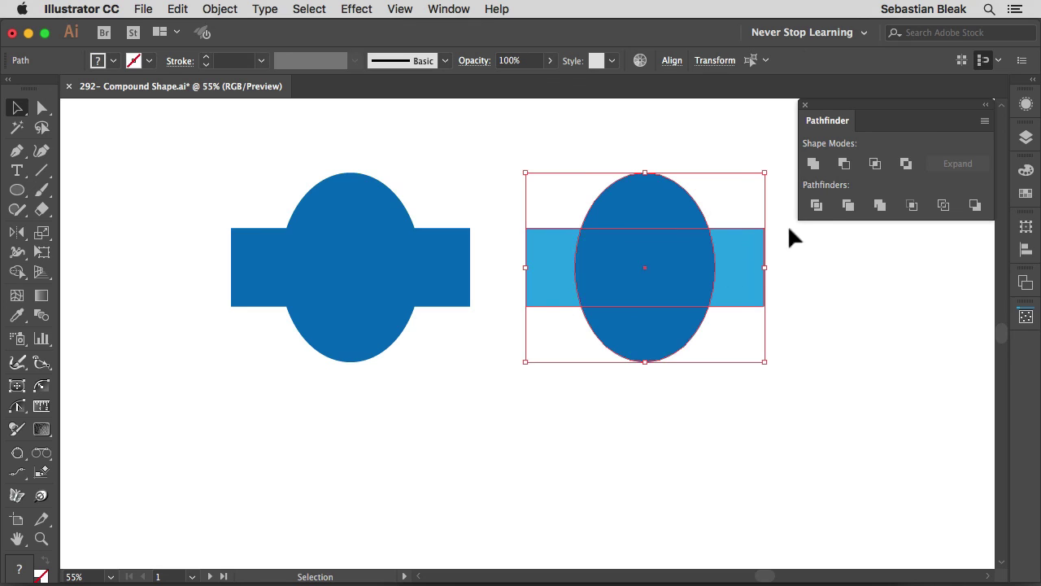
left_click(843, 165)
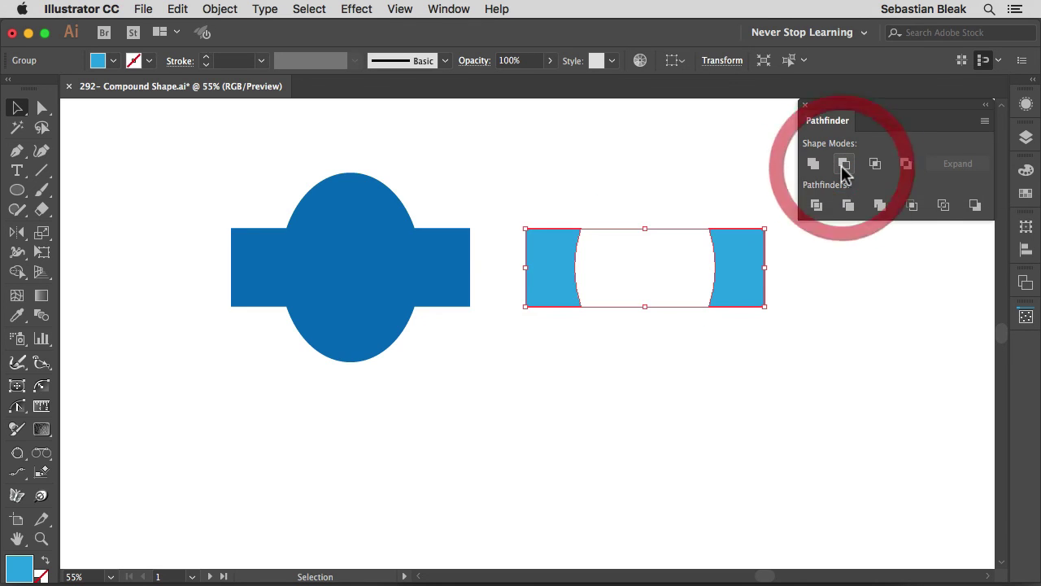
scroll(823, 260, "right", 2)
left_click(822, 255)
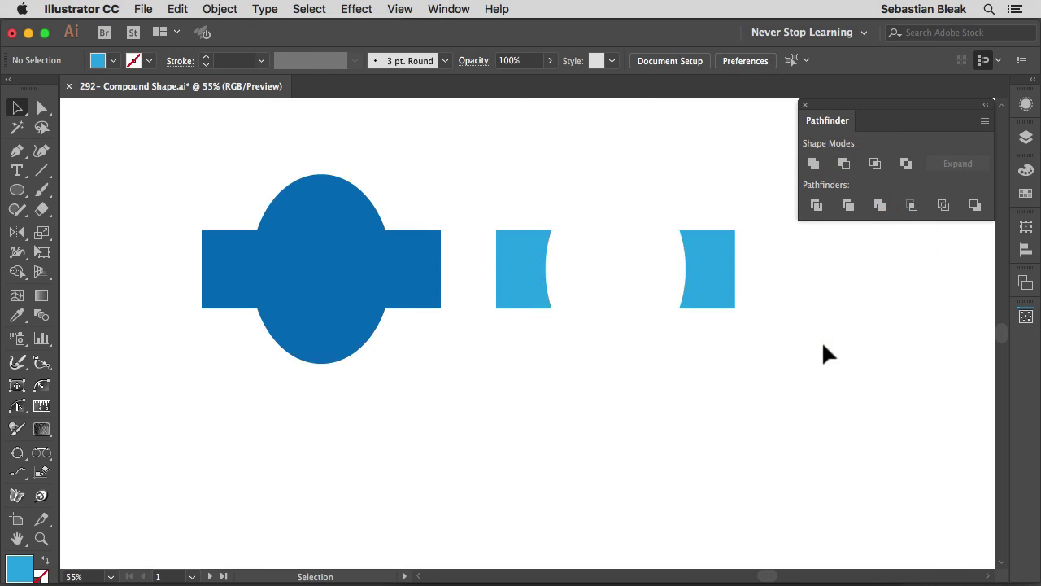
key("super+y")
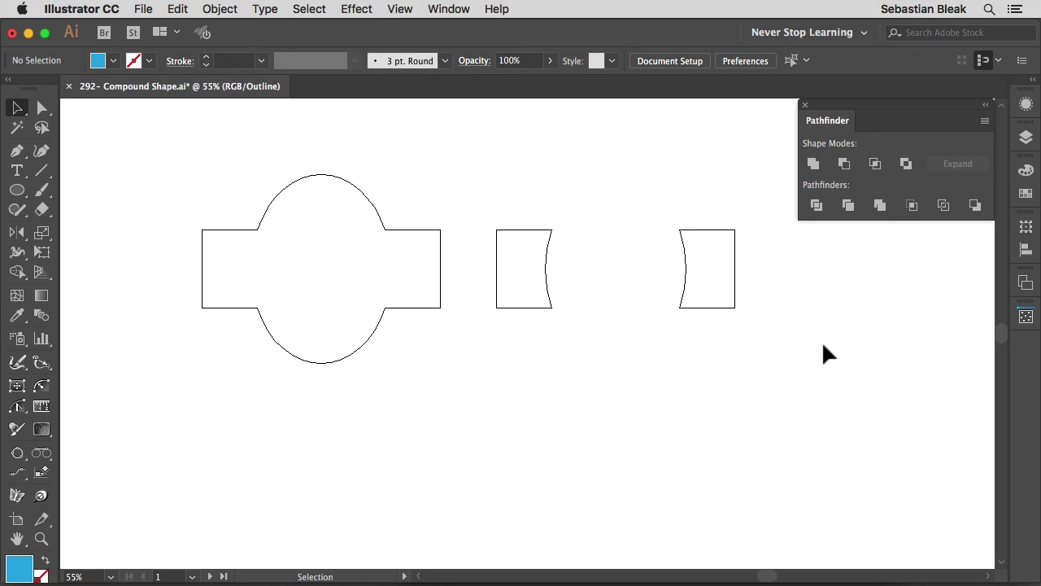
key("super+z")
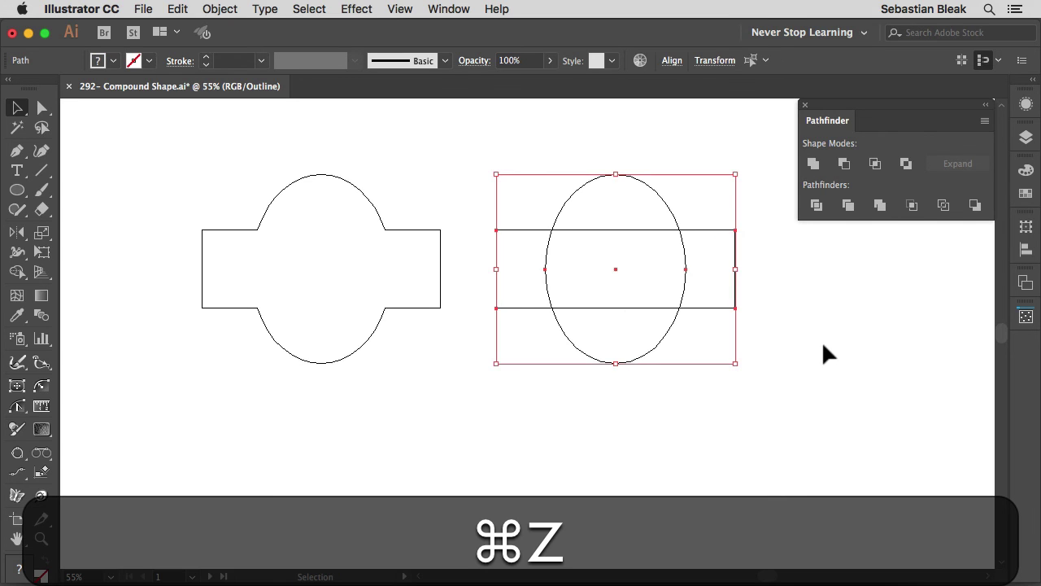
key("super+y")
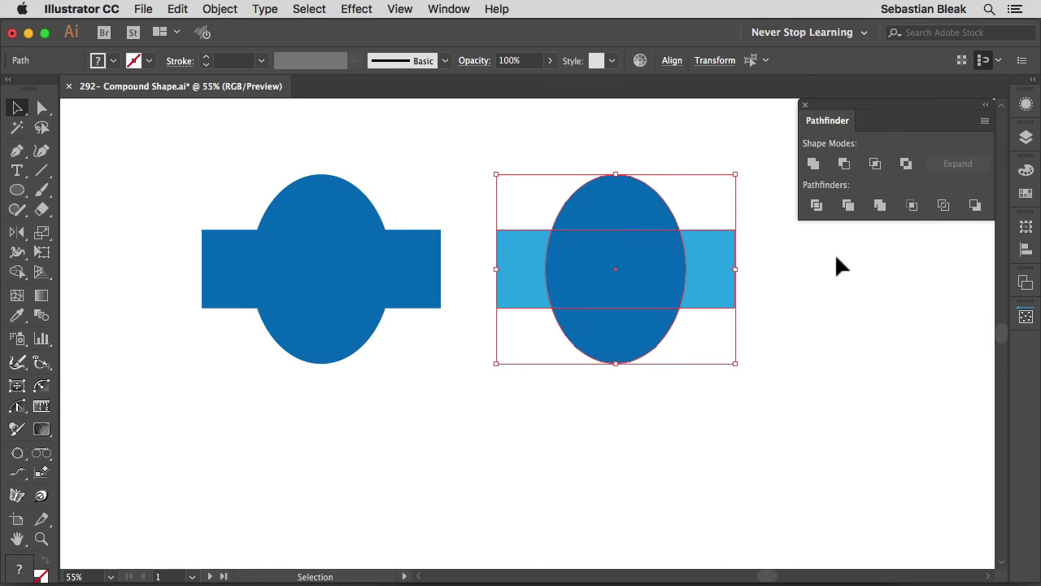
- Subtract the ellipse from the rectangle as a Minus Front compound shape and check its outlines
left_click(843, 165, "alt")
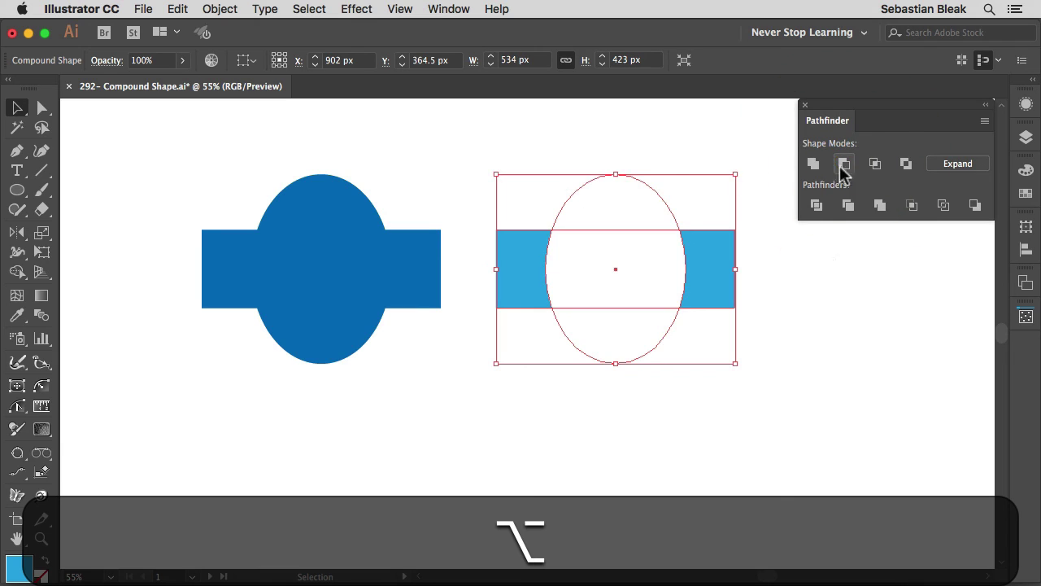
left_click(811, 267)
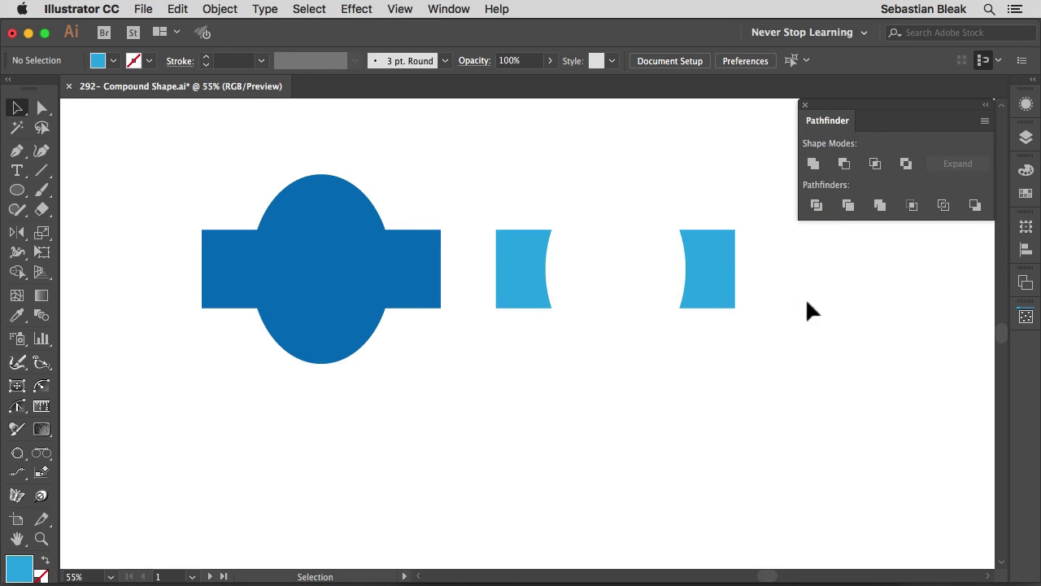
left_click(713, 277)
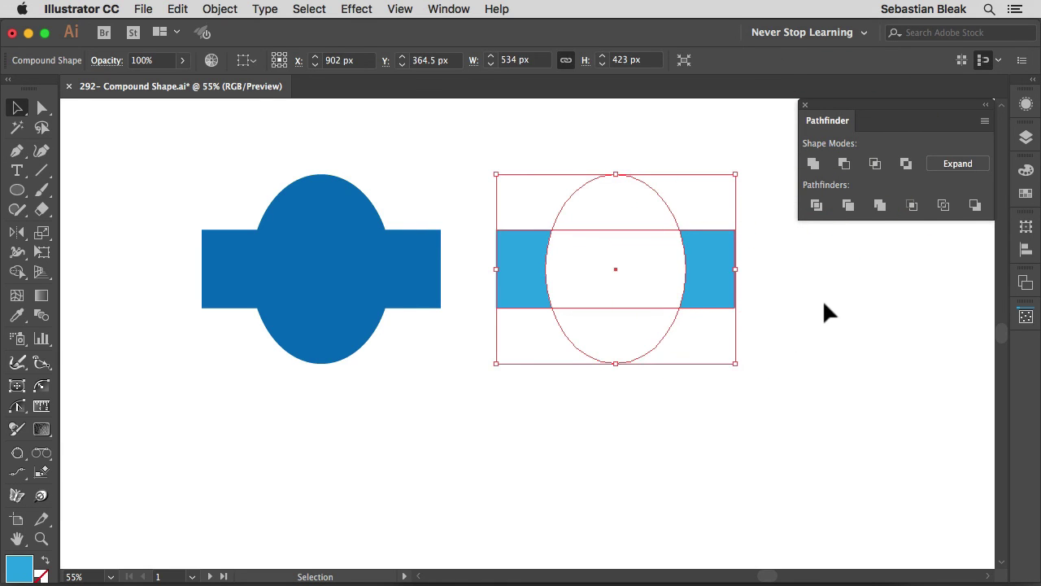
key("super+y")
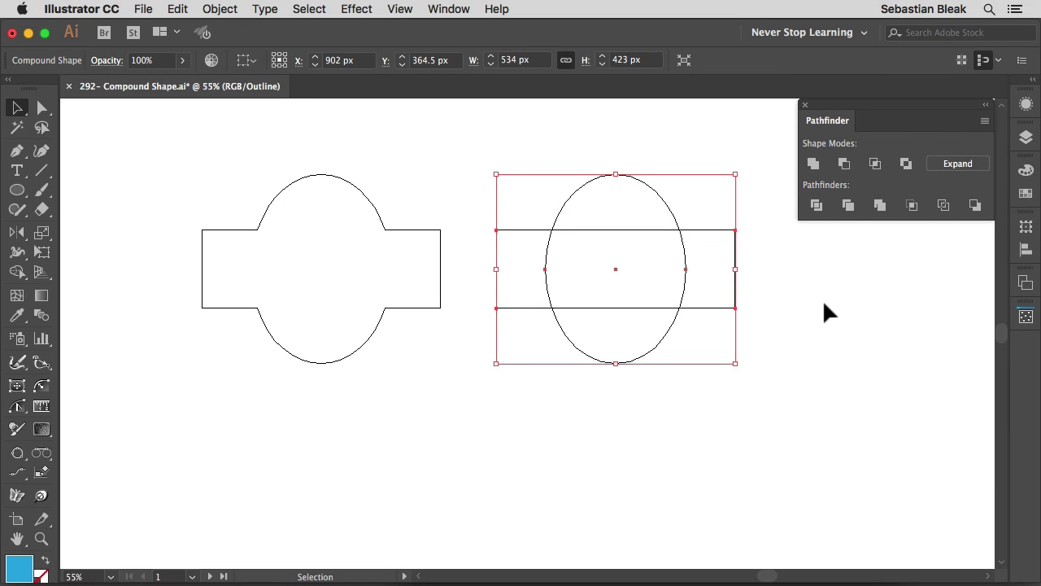
key("super+y")
left_click(823, 306)
- Shift the ellipse cutout slightly left with the Direct Selection tool
key("a")
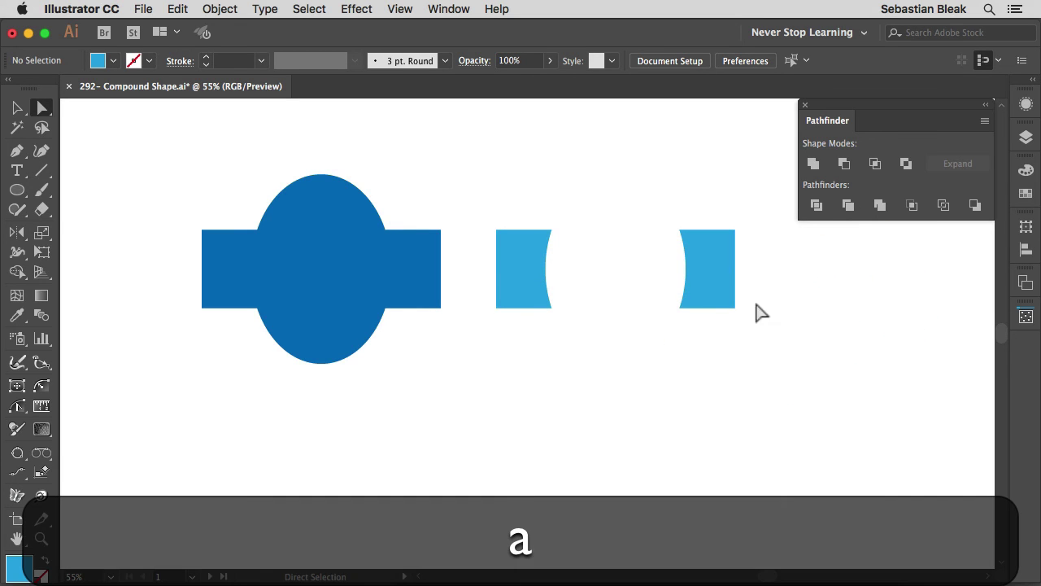
left_click(650, 247)
left_click_drag(654, 249, 620, 244)
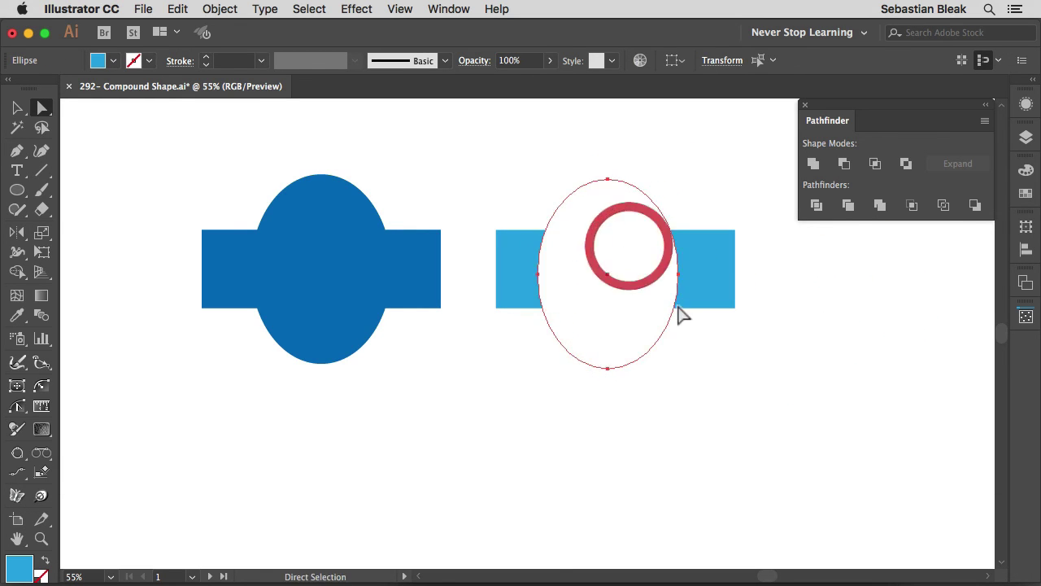
left_click(800, 395)
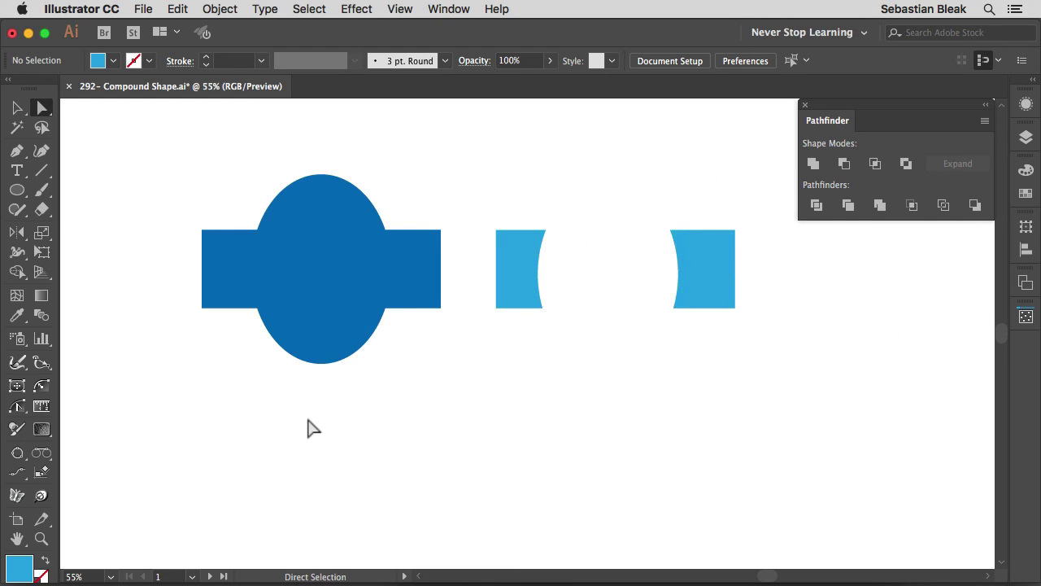
left_click(210, 576)
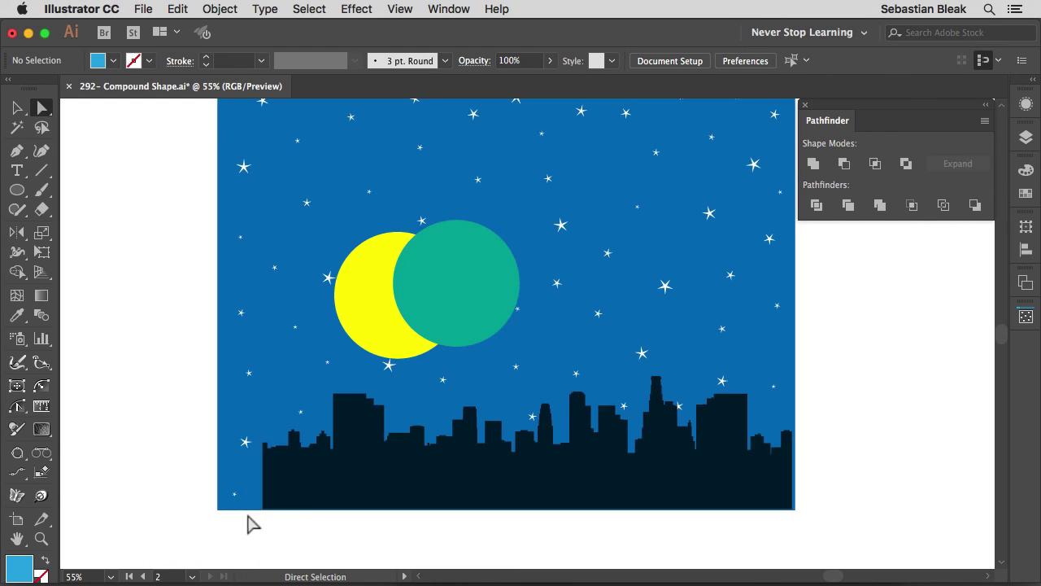
- View the night-sky artboard at actual size, apply Minus Front to both circles, then undo it
key("super+1")
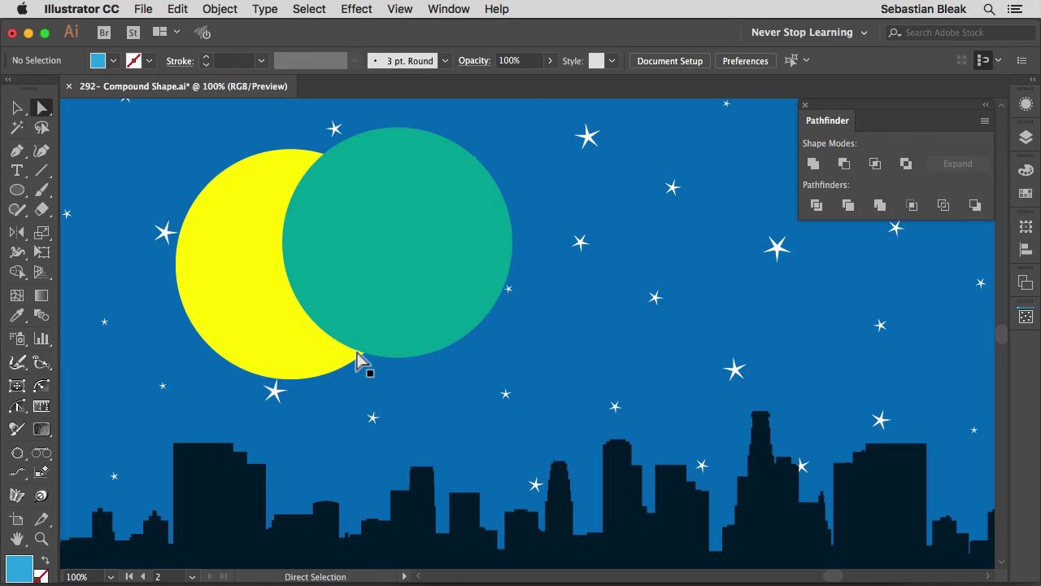
key("v")
left_click_drag(217, 391, 446, 246)
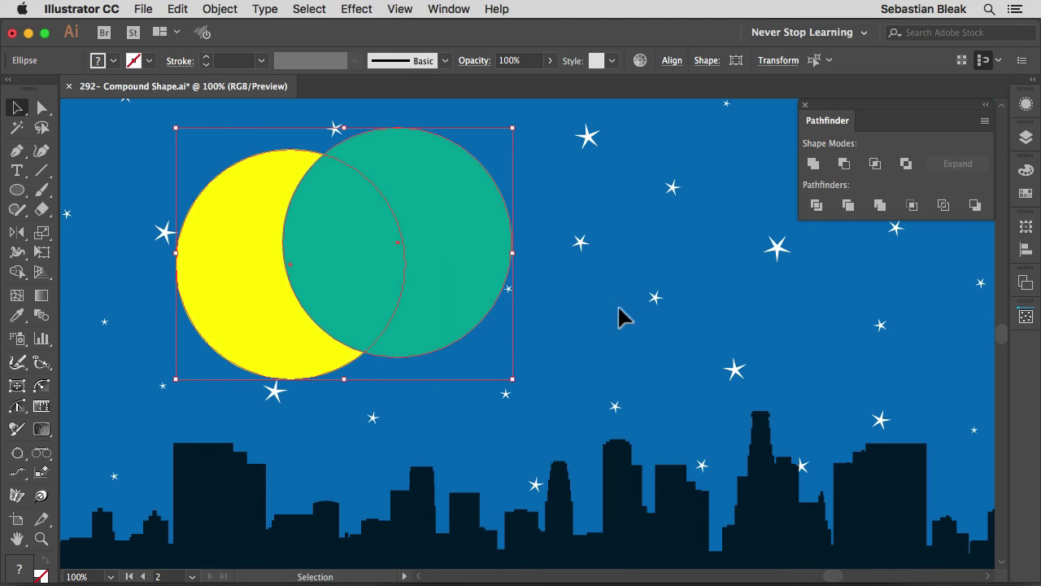
left_click(845, 164)
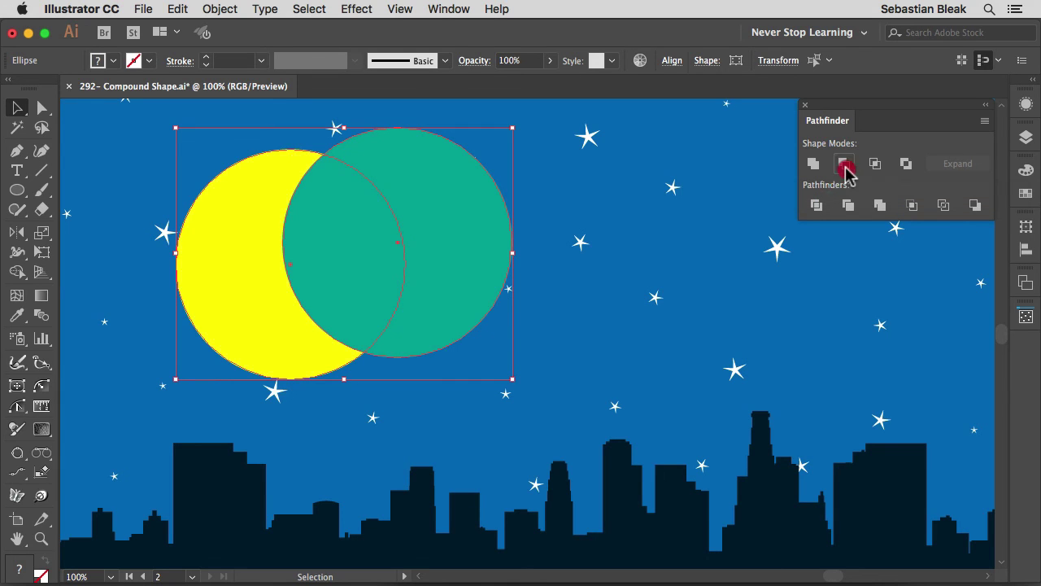
left_click(554, 336)
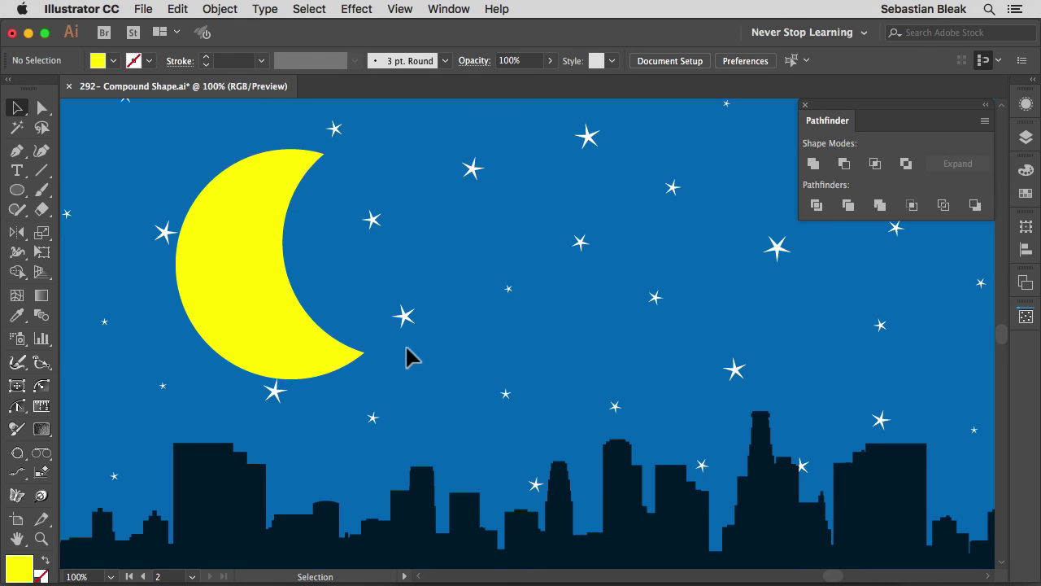
left_click(278, 348)
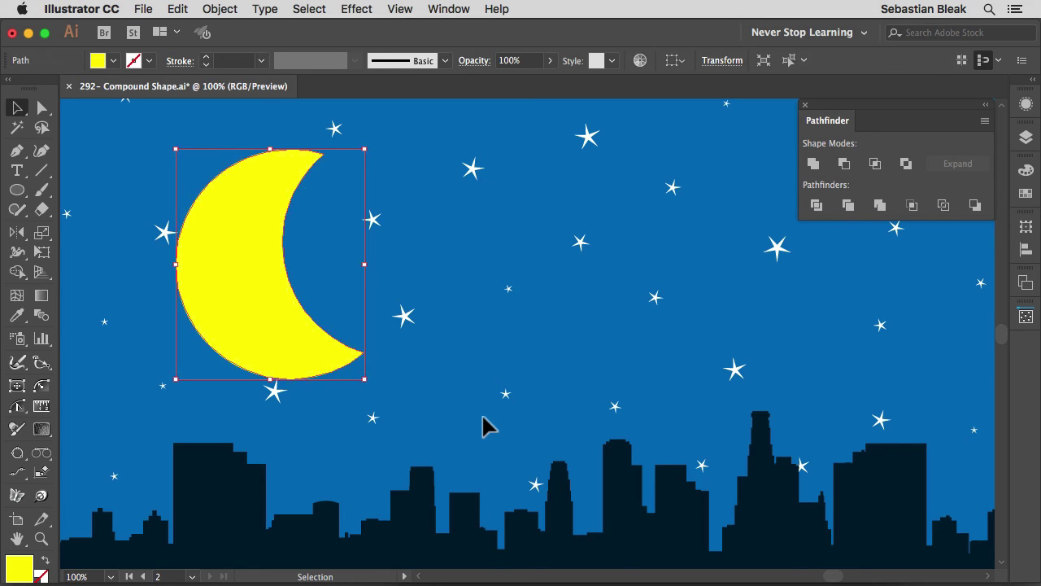
key("super+z")
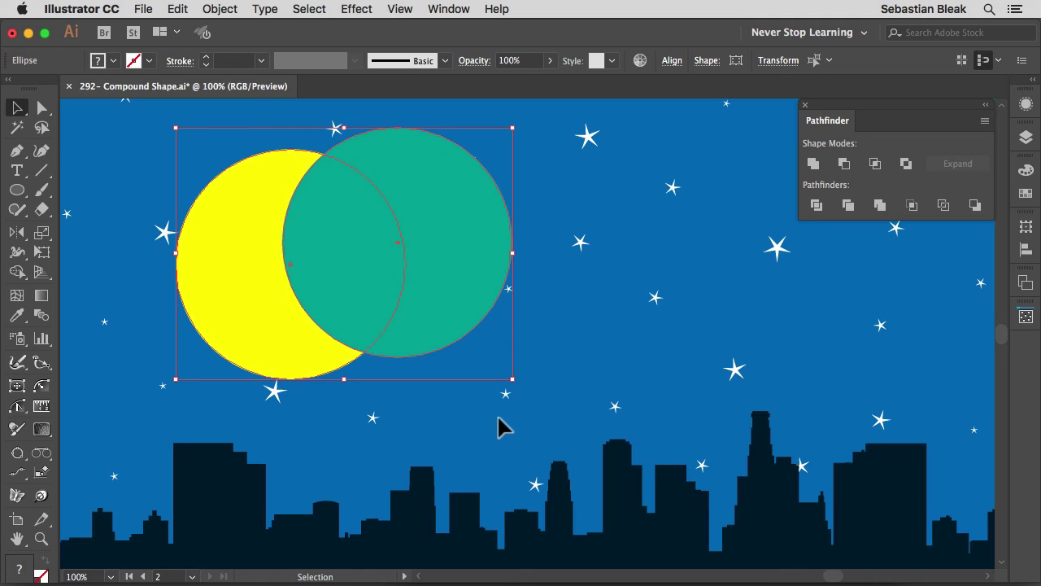
- Cut the green circle from the yellow one as a compound shape and move the cutout left
left_click(843, 170, "alt")
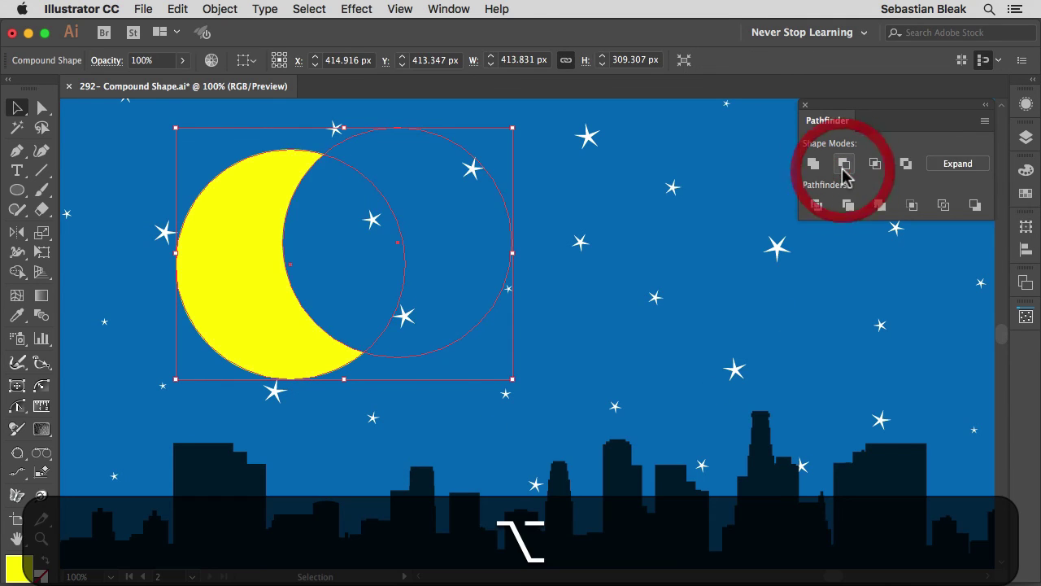
left_click(573, 349)
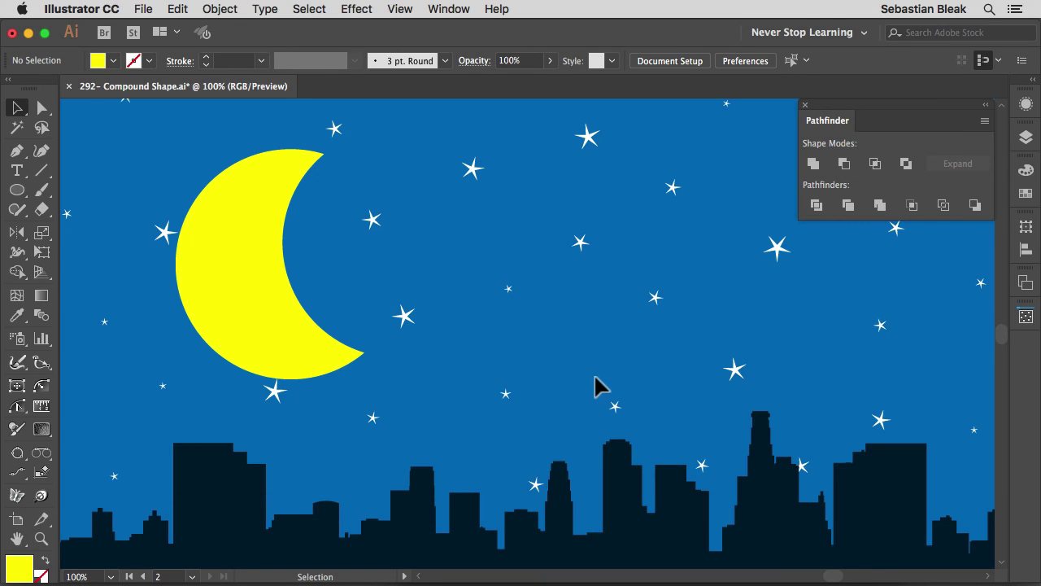
key("a")
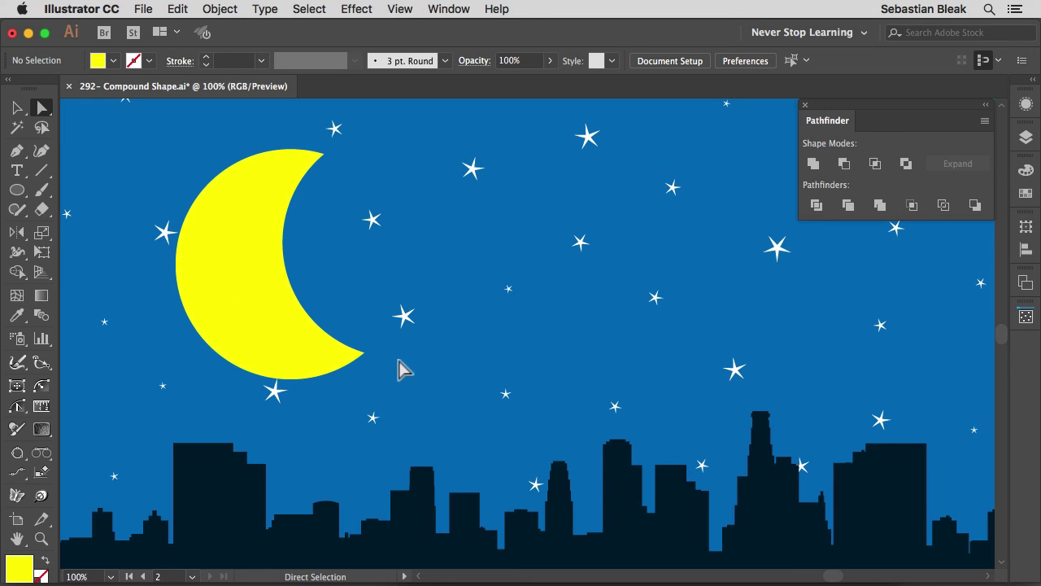
left_click_drag(384, 241, 301, 213)
- Nudge the cutout circle again to reshape the crescent moon's thickness
left_click(491, 344)
left_click_drag(355, 272, 353, 244)
left_click(483, 303)
left_click(480, 360)
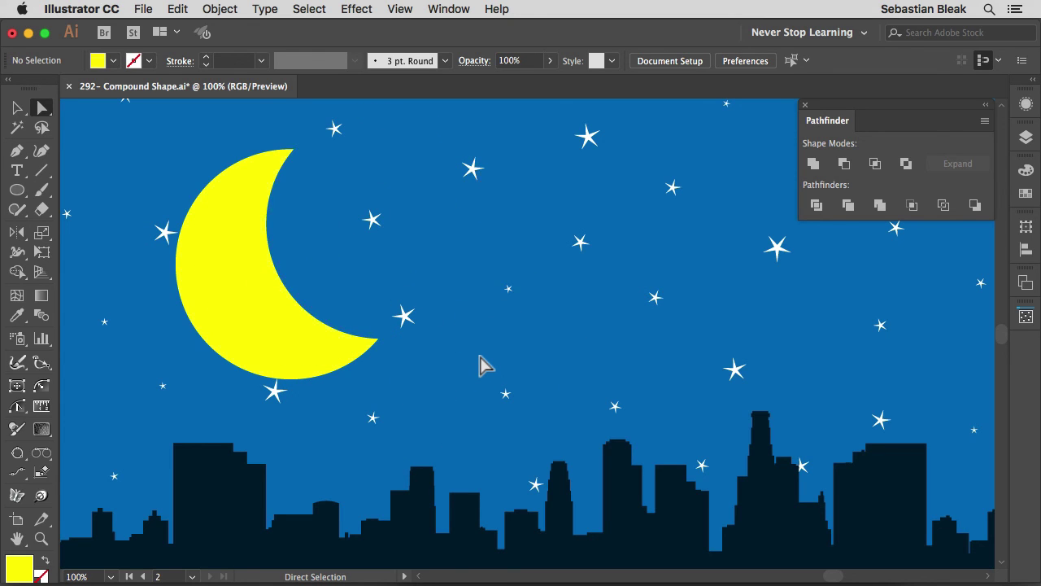